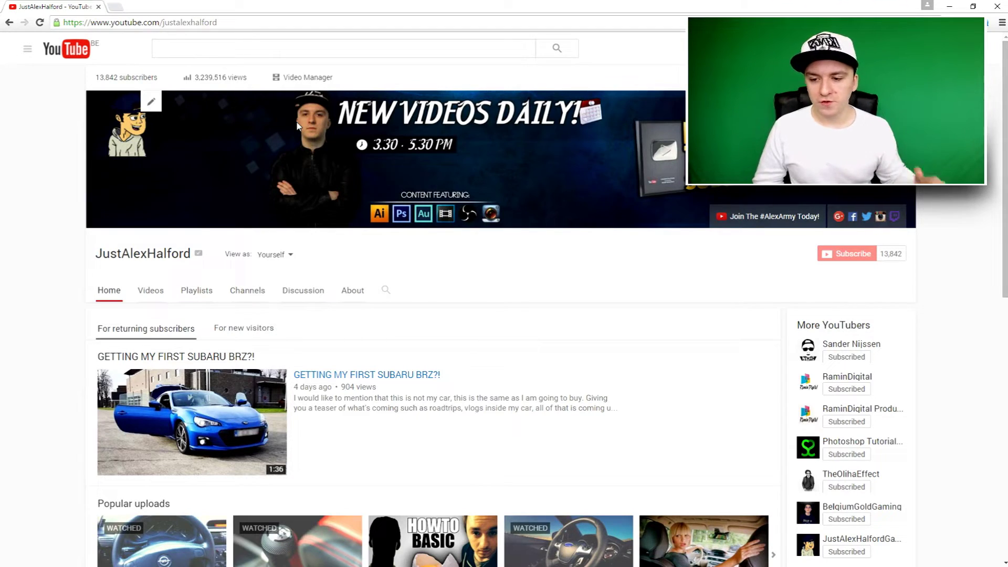
Step: Search YouTube for 'fire black background', open 'Fire effect on black background', pause it and select its URL
left_click(269, 48)
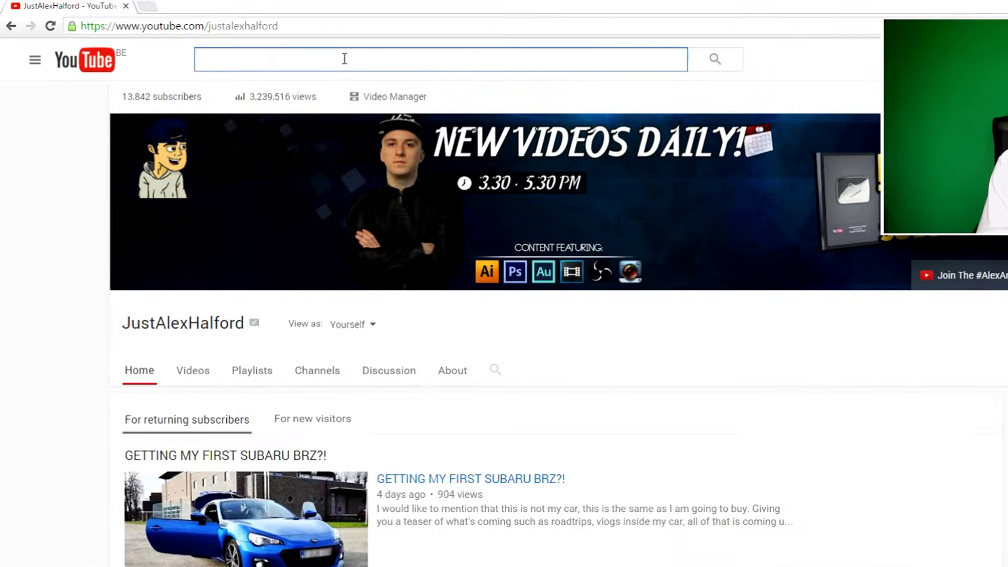
type("fire blac")
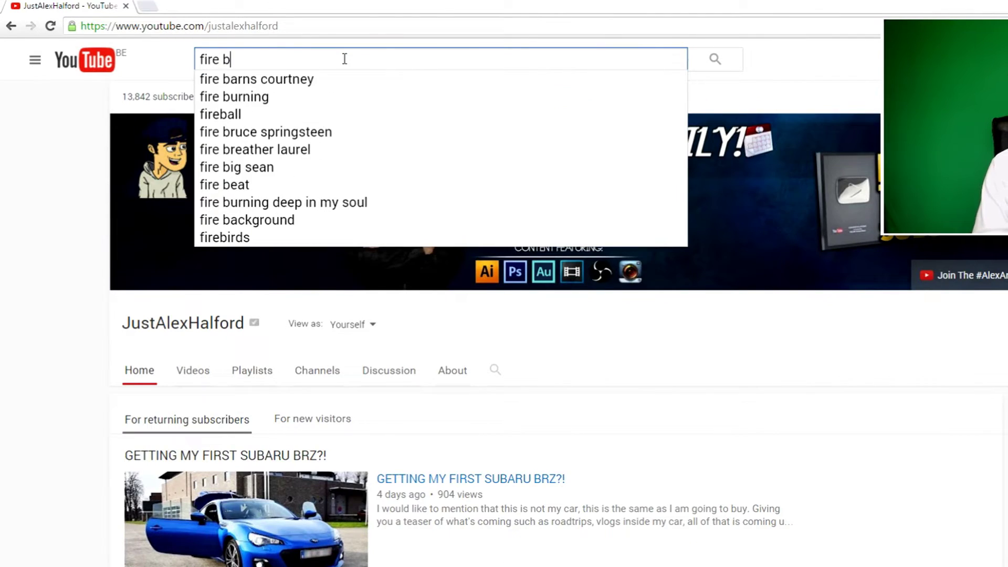
type("k background")
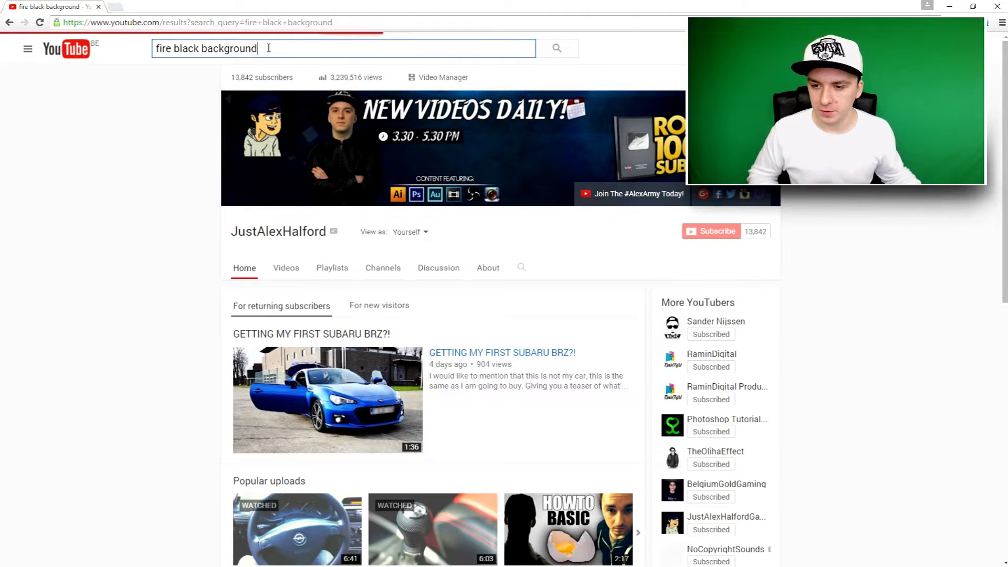
key("Return")
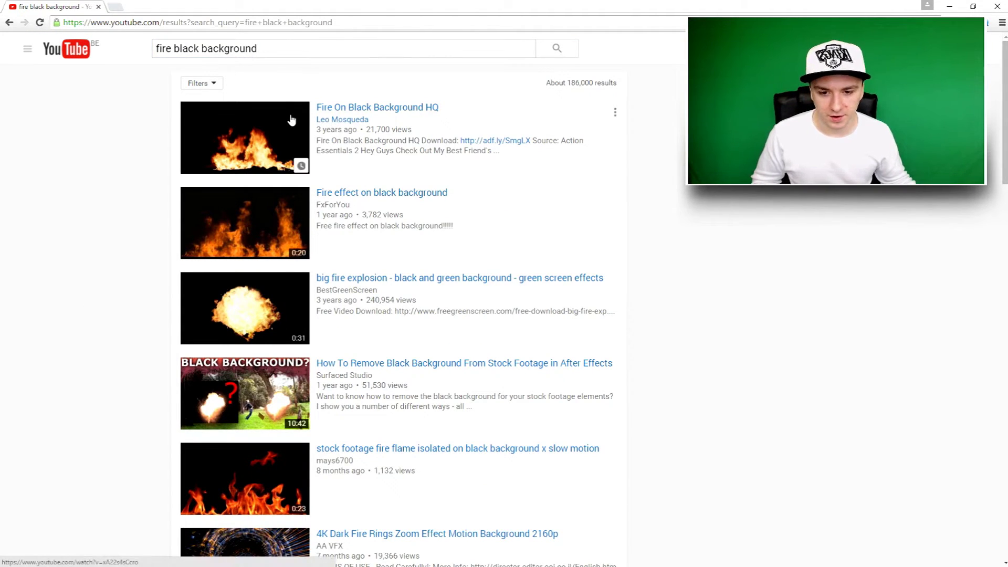
left_click(243, 157)
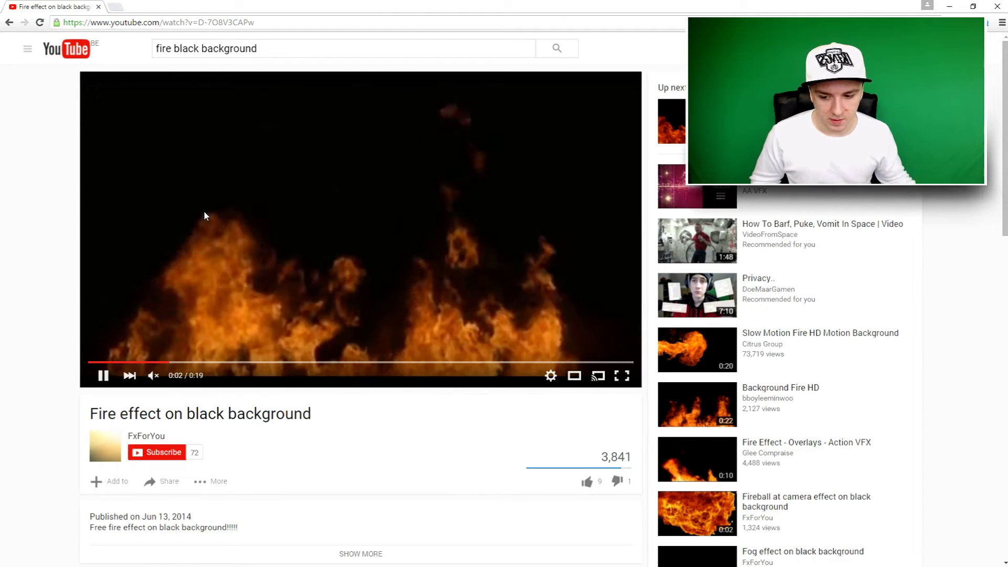
left_click(220, 206)
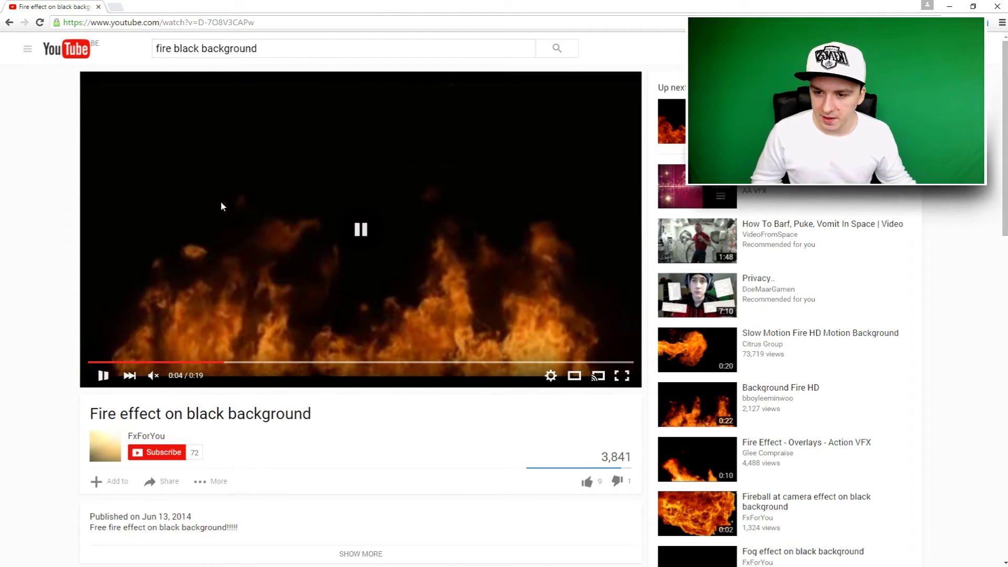
left_click(159, 24)
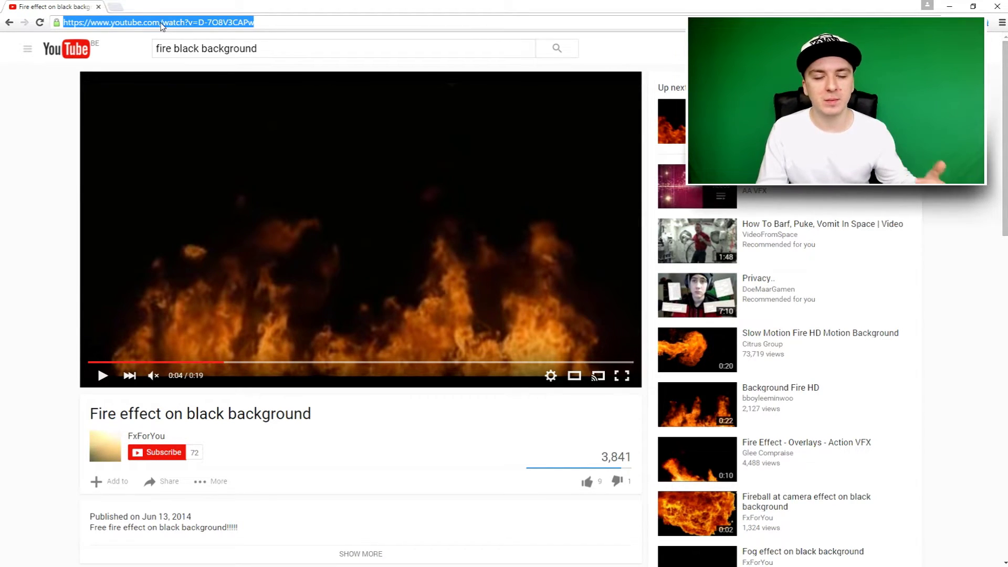
Step: Paste the YouTube fire link into Freemake and choose MP4 output
key("alt+Tab")
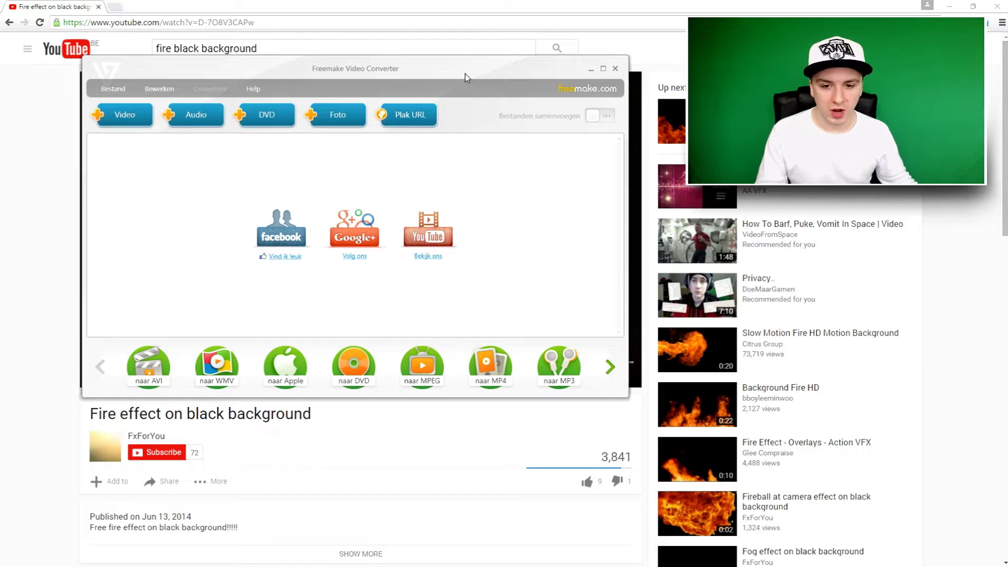
left_click_drag(465, 77, 448, 57)
key("ctrl+v")
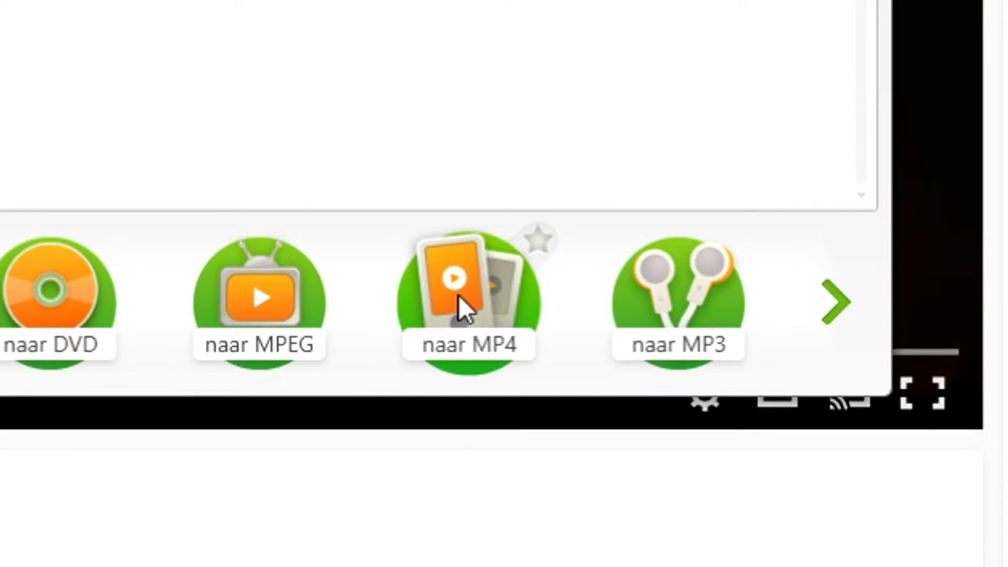
left_click(470, 348)
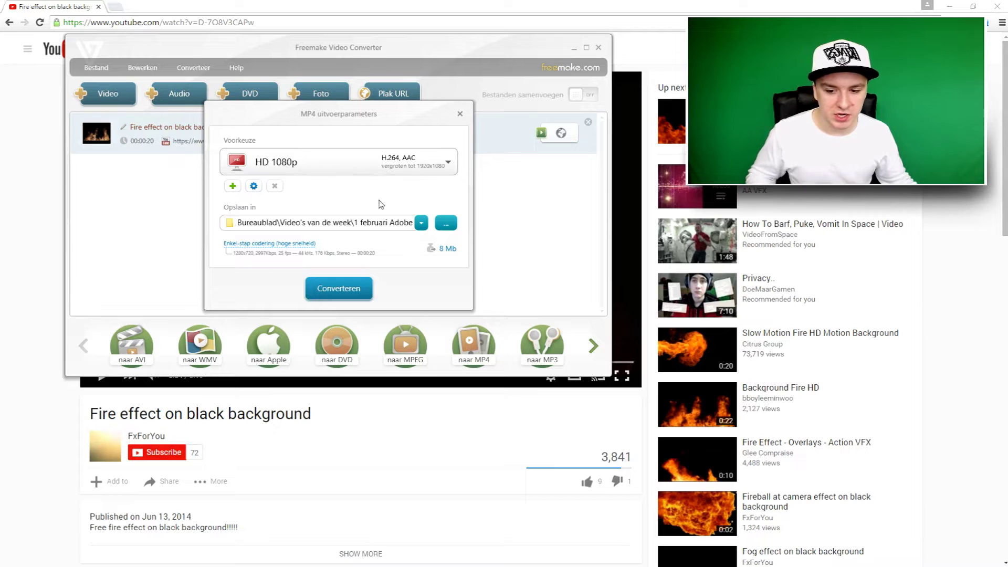
Step: Save the output as 'fire' in the After Effects tutorial folder and convert it to fire.mp4
left_click(446, 224)
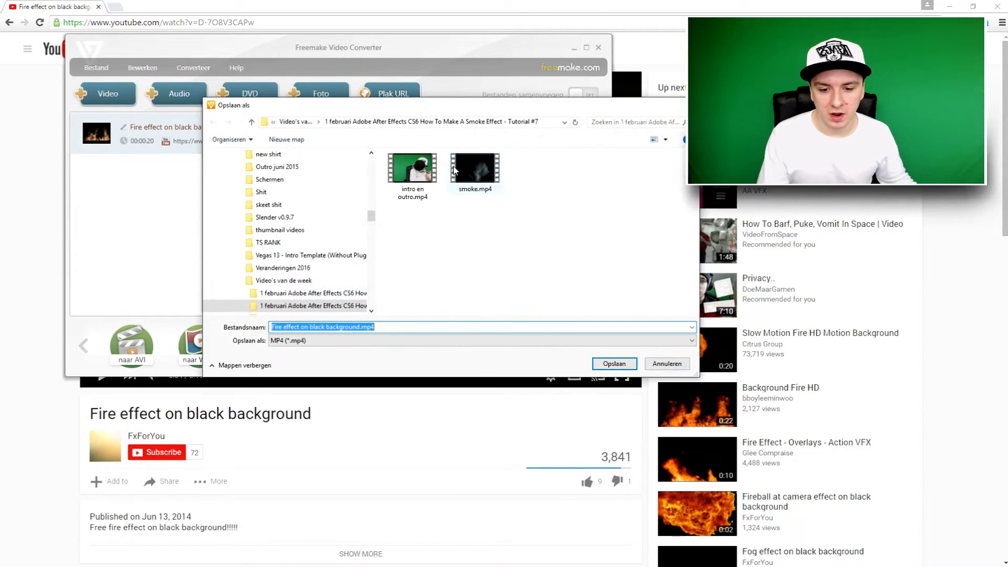
left_click(288, 121)
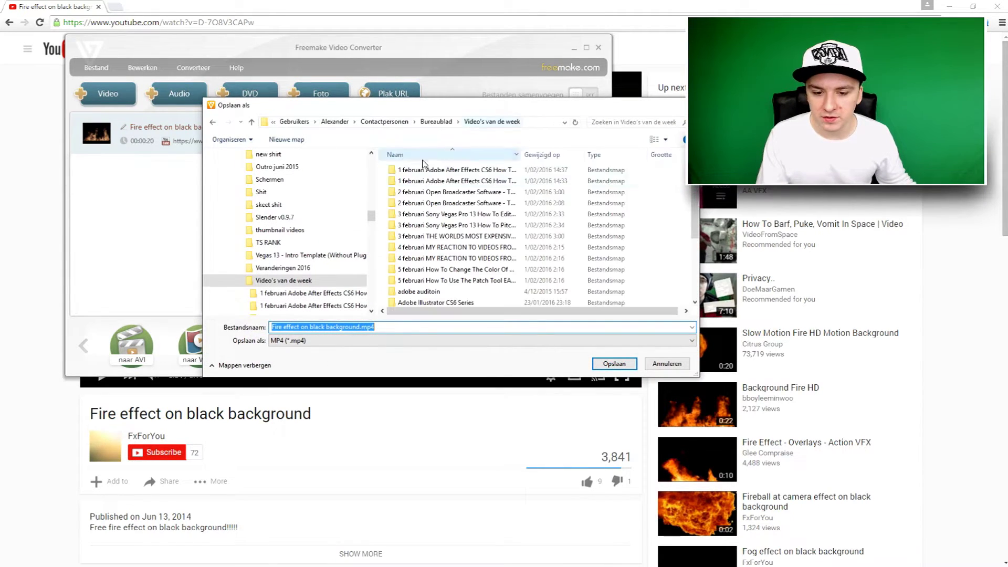
double_click(498, 175)
left_click(403, 327)
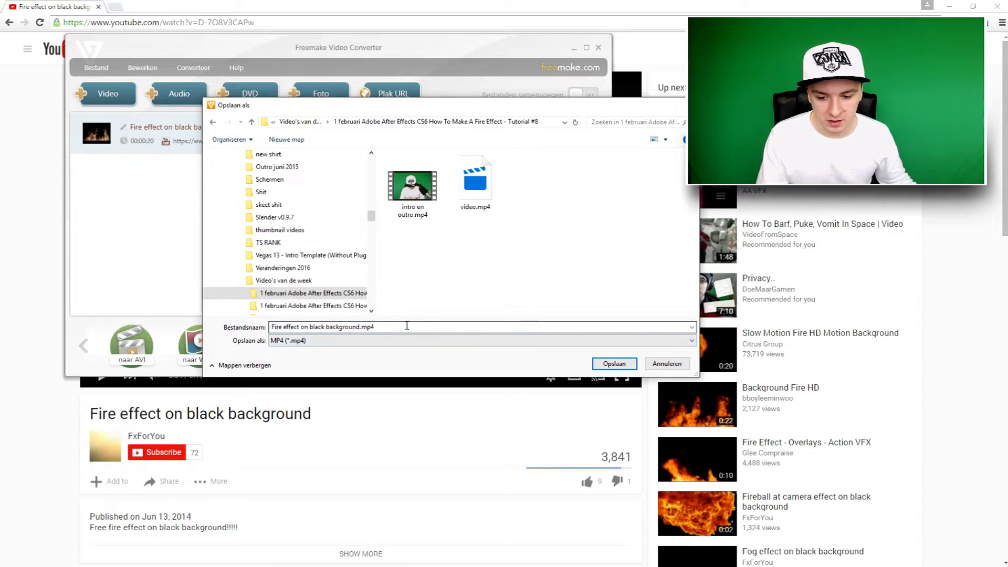
key("ctrl+a")
type("f")
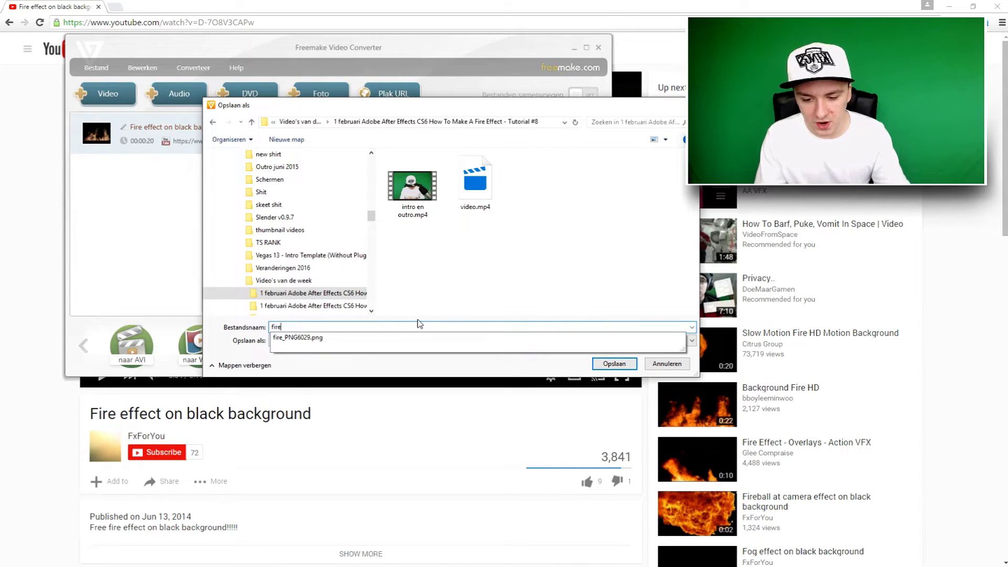
key("Return")
left_click(339, 290)
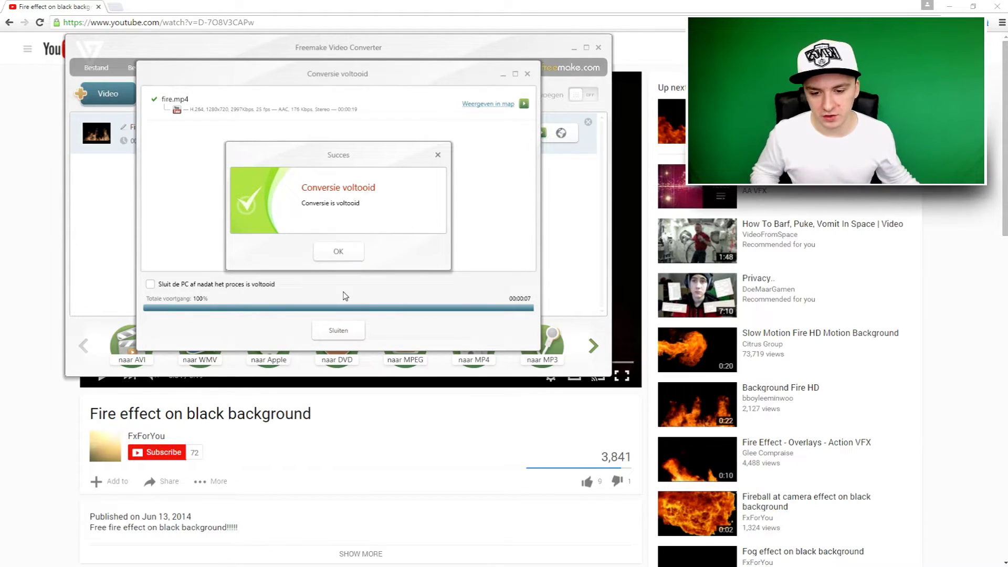
left_click(339, 250)
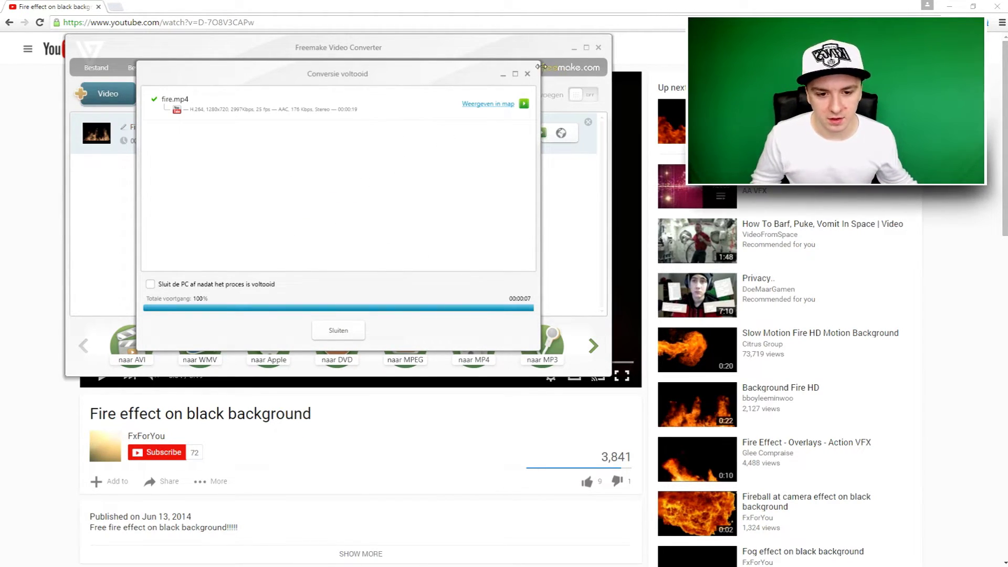
Step: Close Freemake and drag fire.mp4 into the intro en outro 2 timeline, checking it around 0:00:37
left_click(528, 74)
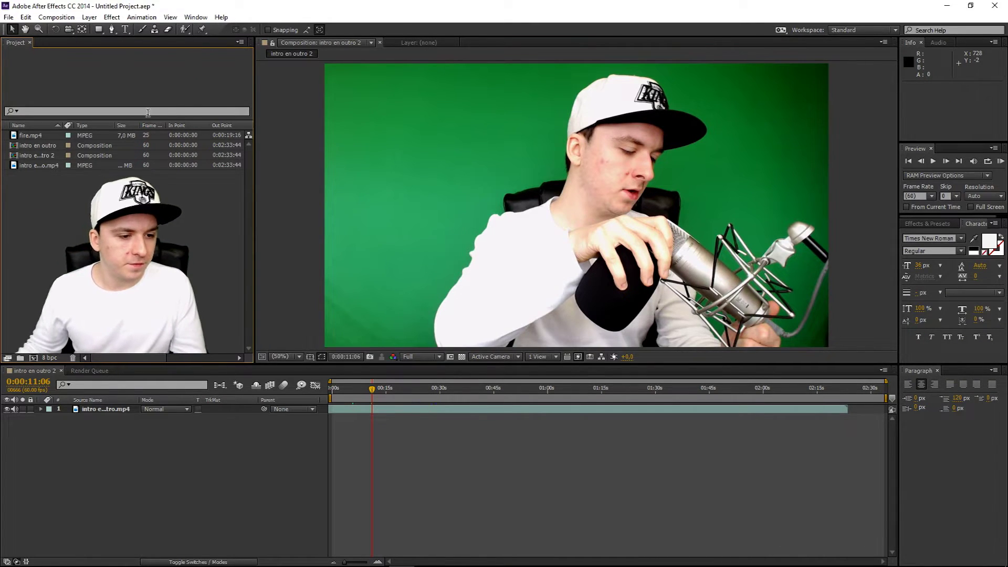
left_click(23, 136)
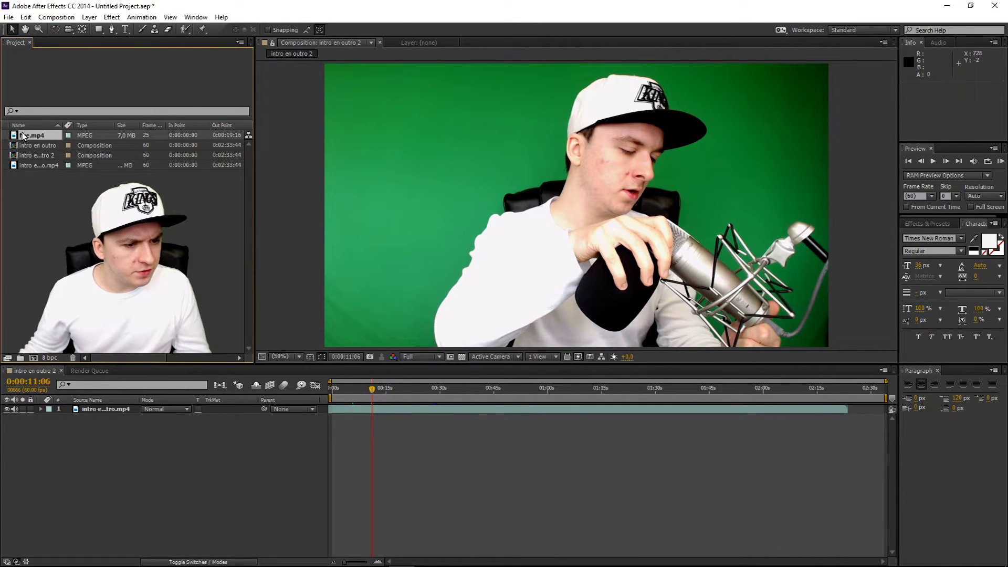
left_click_drag(23, 136, 453, 425)
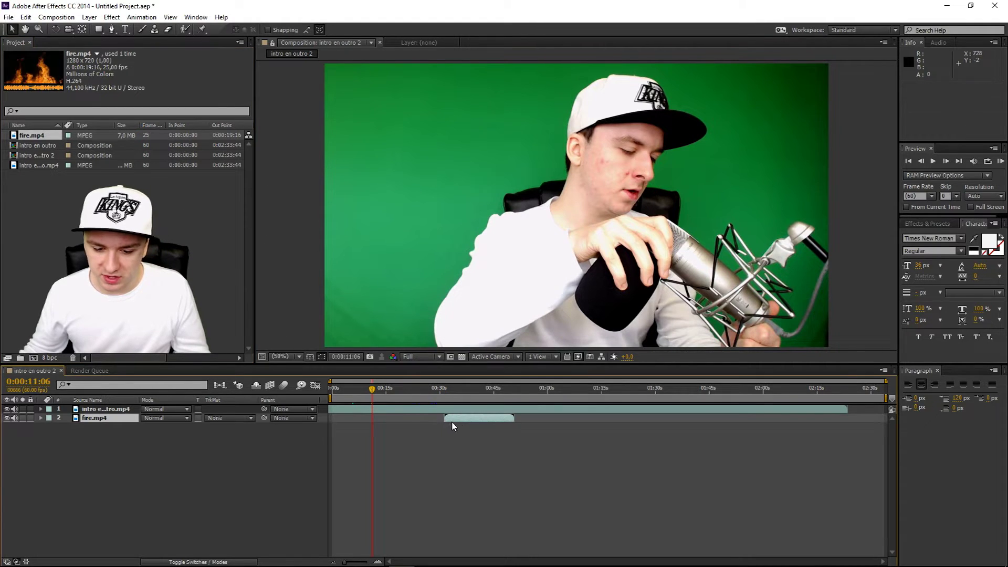
left_click(468, 388)
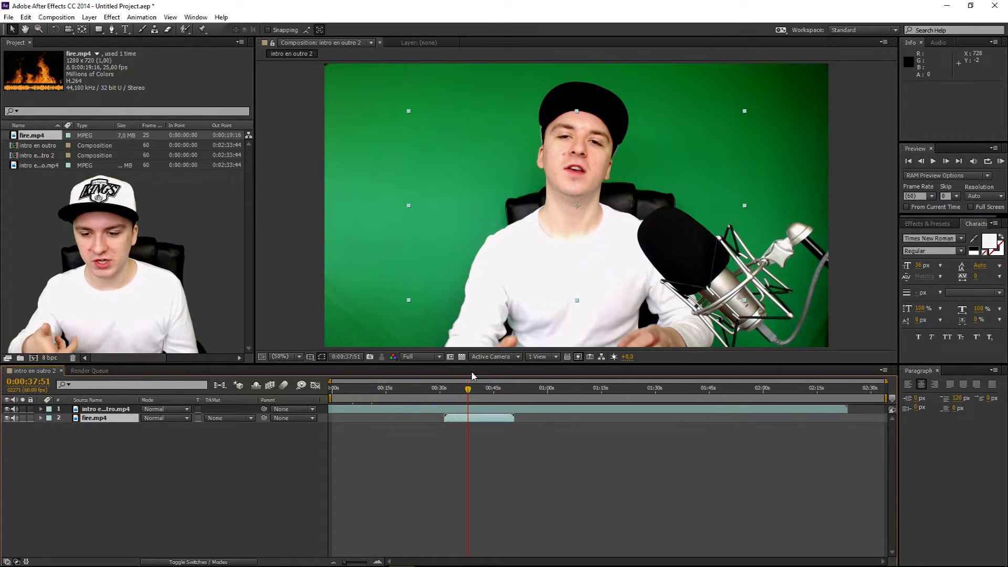
left_click(88, 409)
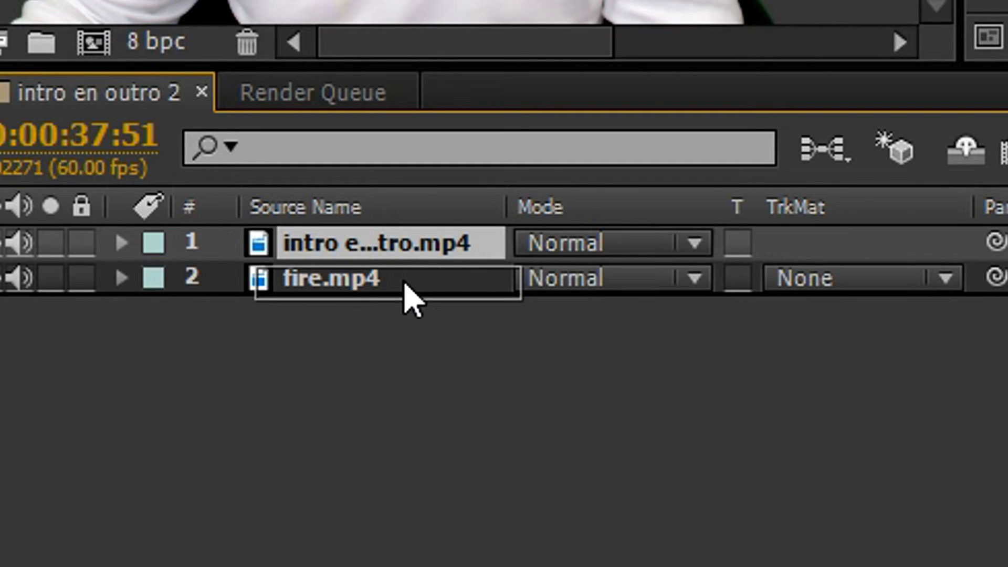
Step: Stack fire.mp4 above the green-screen clip, scale it to about 181% to fill the frame, and preview
left_click_drag(412, 299, 416, 294)
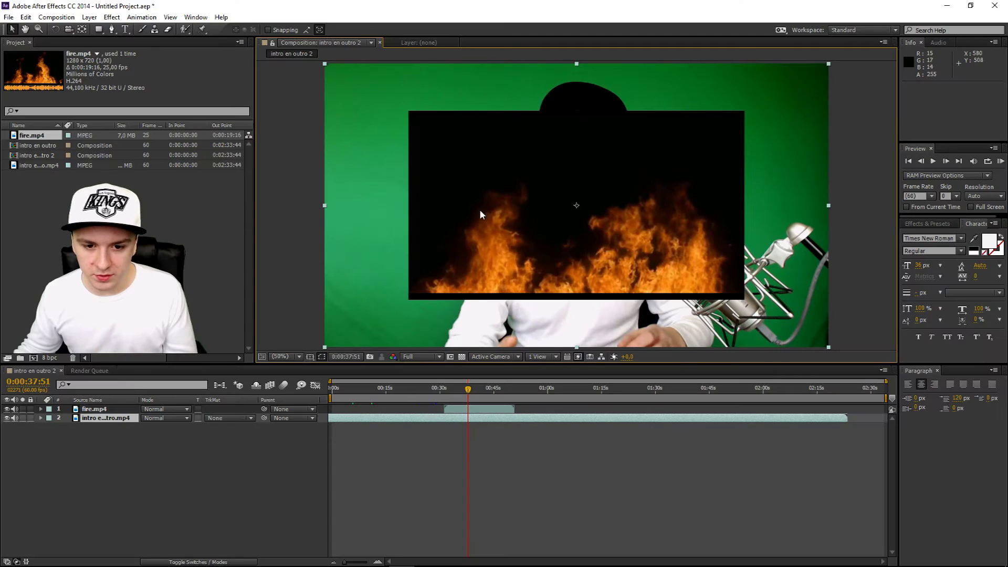
left_click(503, 411)
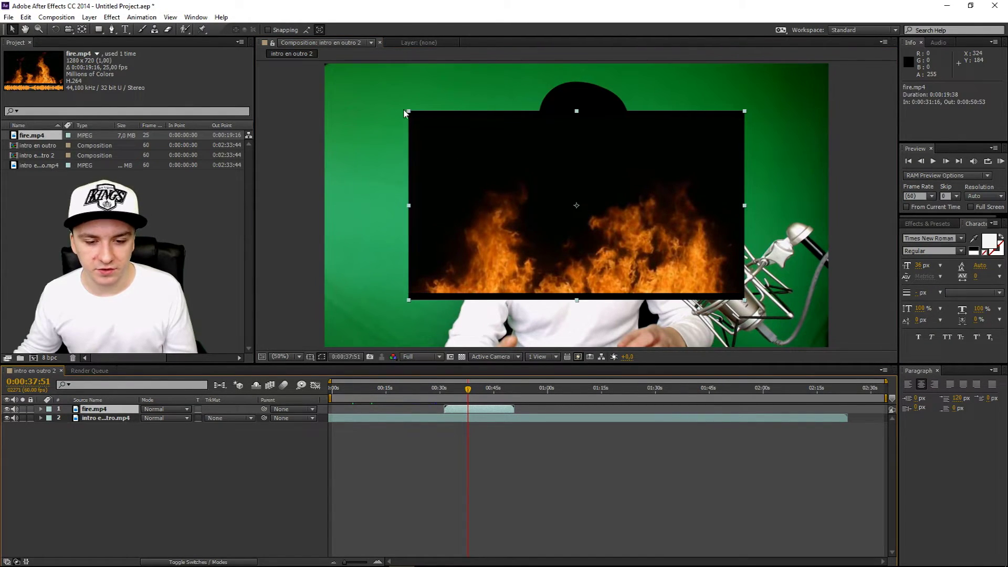
left_click_drag(408, 111, 264, 49)
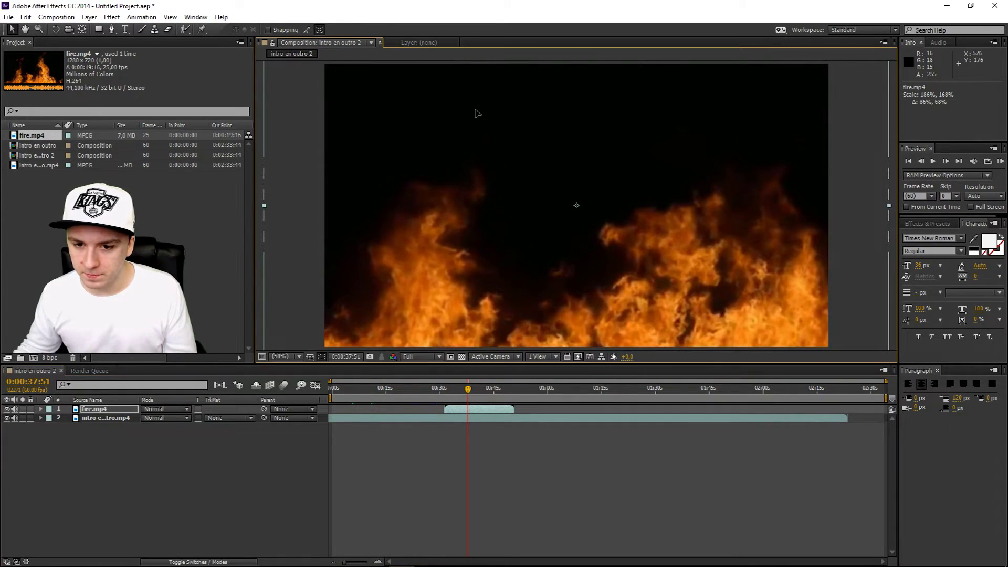
left_click_drag(475, 113, 476, 115)
key("space")
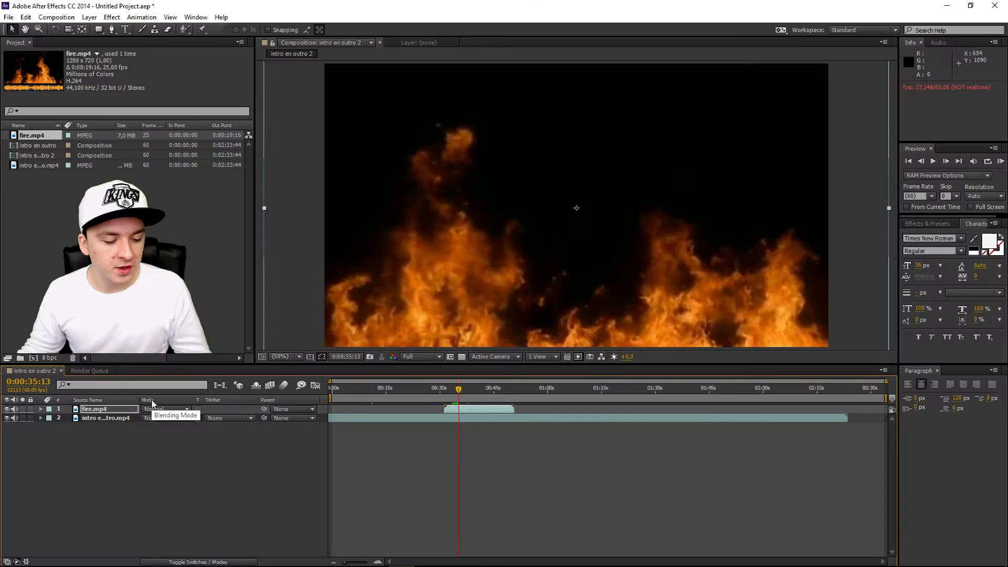
Step: Set fire.mp4's blend mode to Lighten and preview the flames over the talking video
left_click(157, 410)
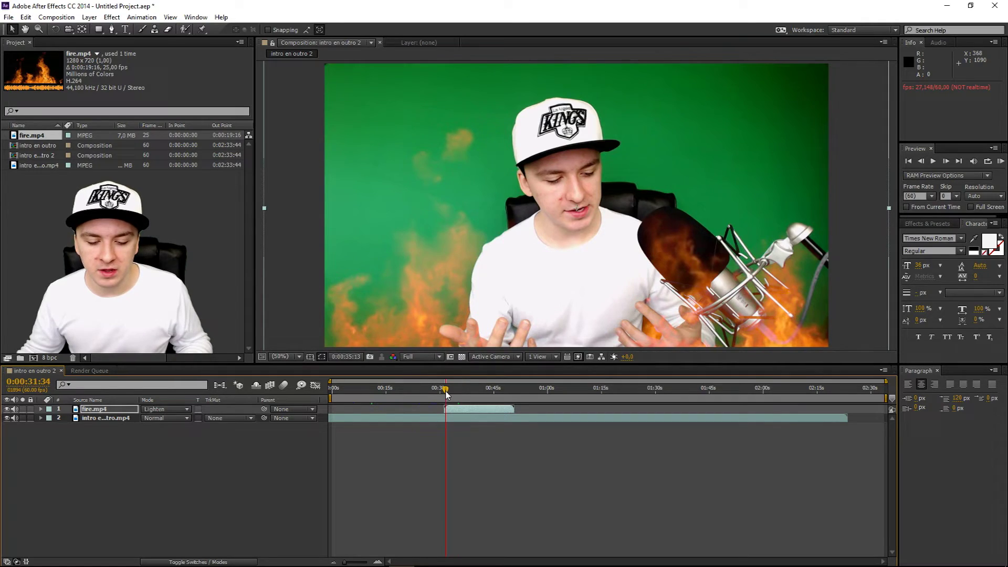
key("space")
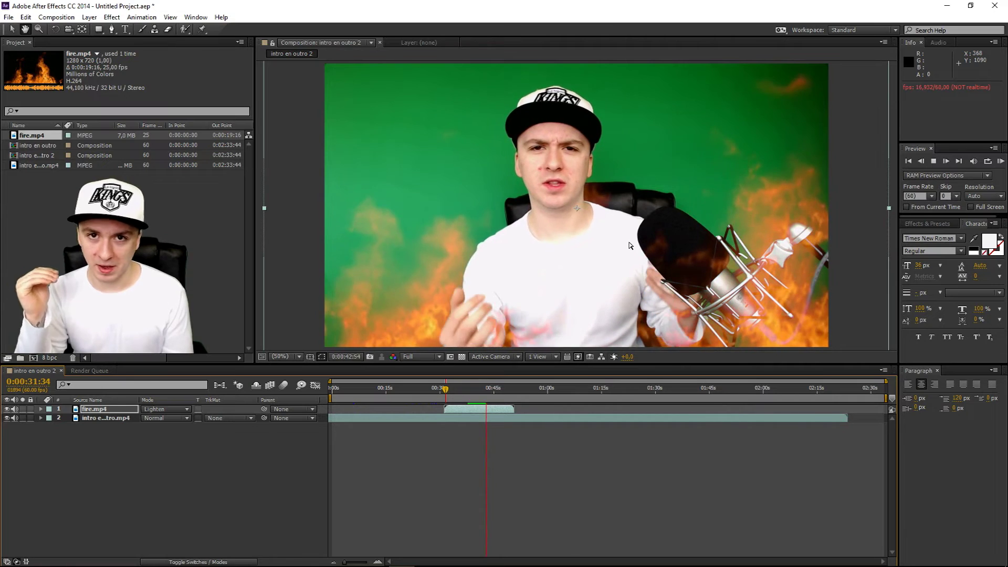
key("space")
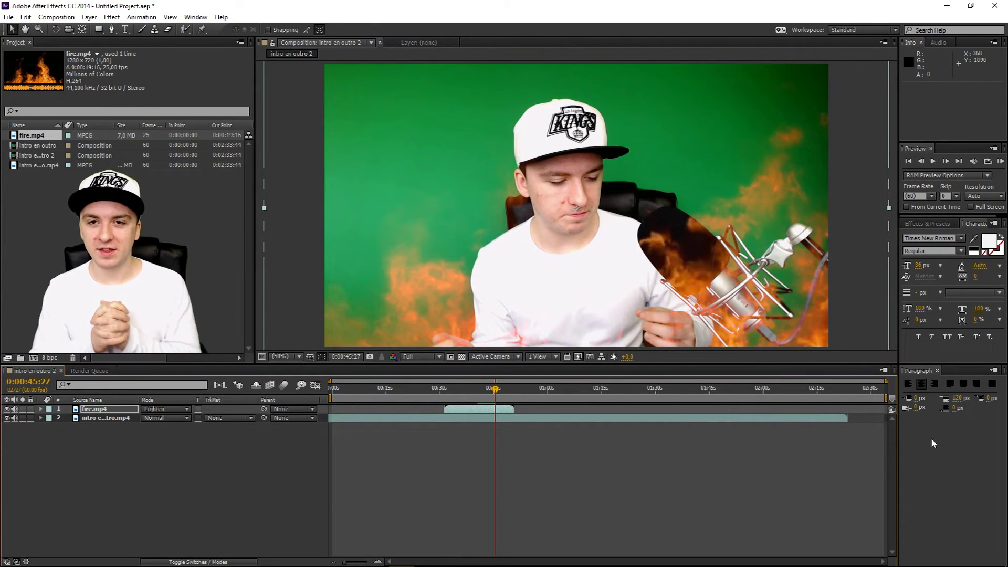